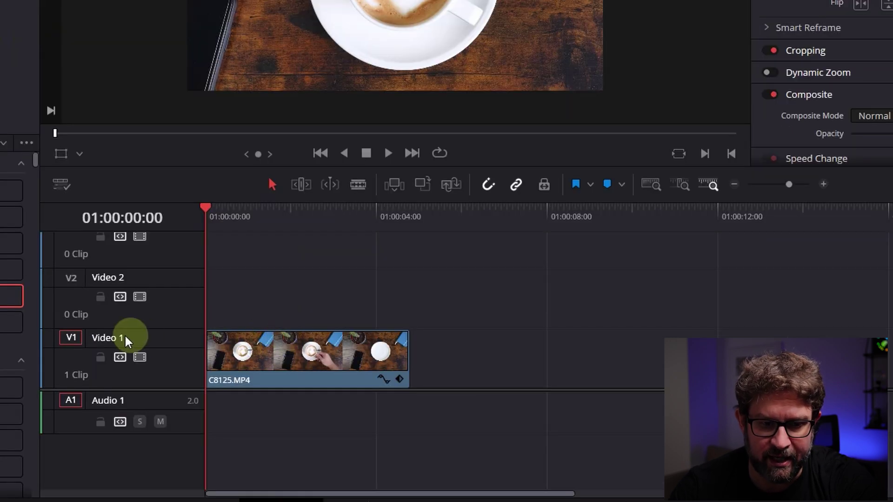
Step: Select the C8125.MP4 coffee clip at the start of Video 1
left_click(265, 354)
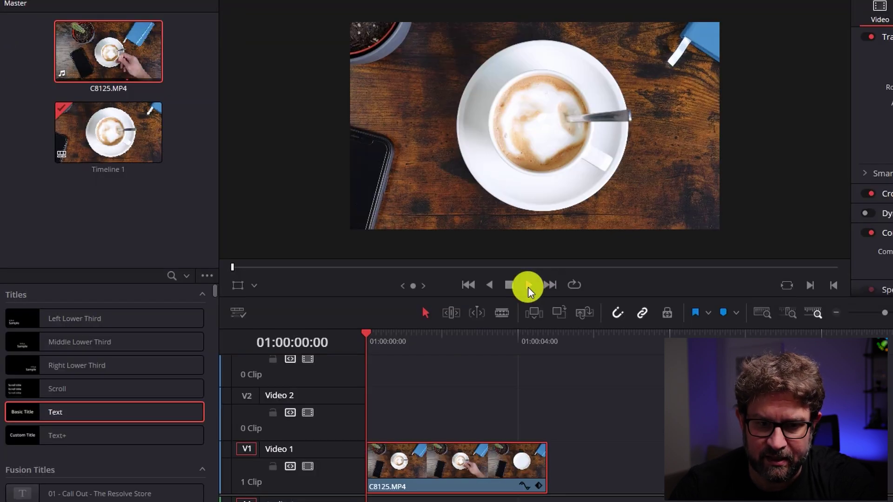
left_click(528, 285)
left_click(509, 284)
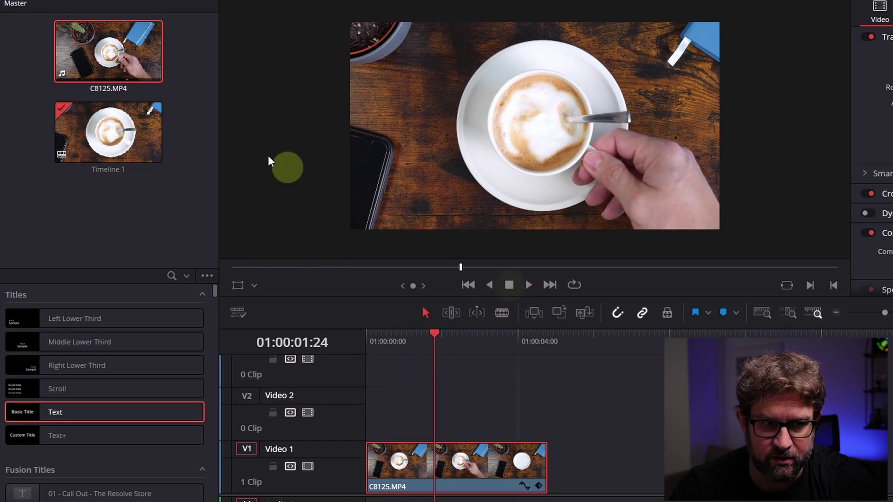
left_click(134, 53)
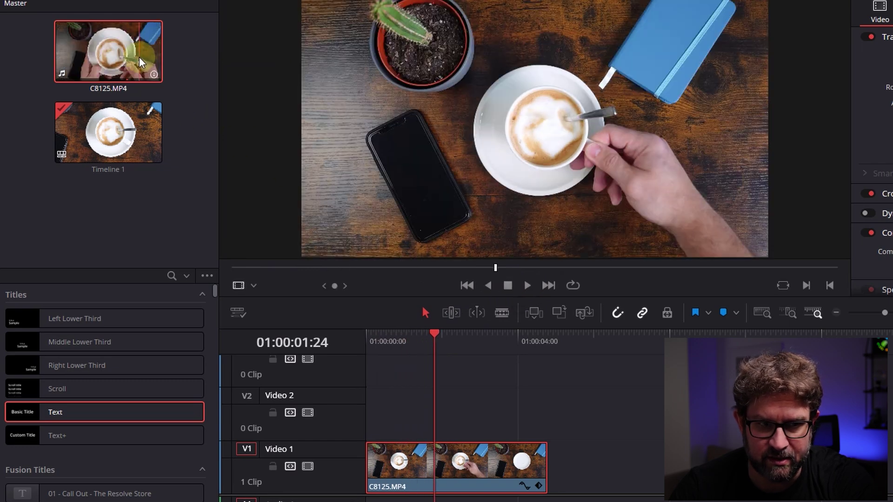
left_click_drag(528, 245, 469, 230)
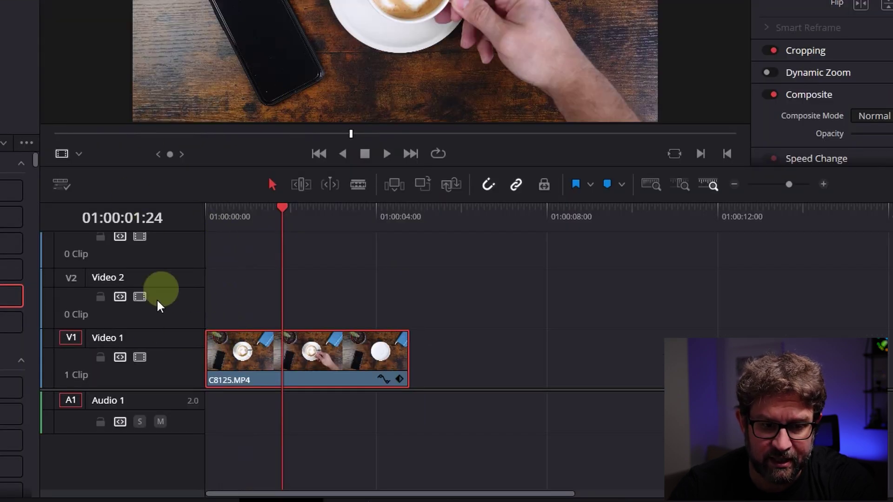
Step: Paste a copy of the coffee clip and move it onto Video 3 at 01:00:00:00
left_click(157, 395)
scroll(157, 395, "up", 2)
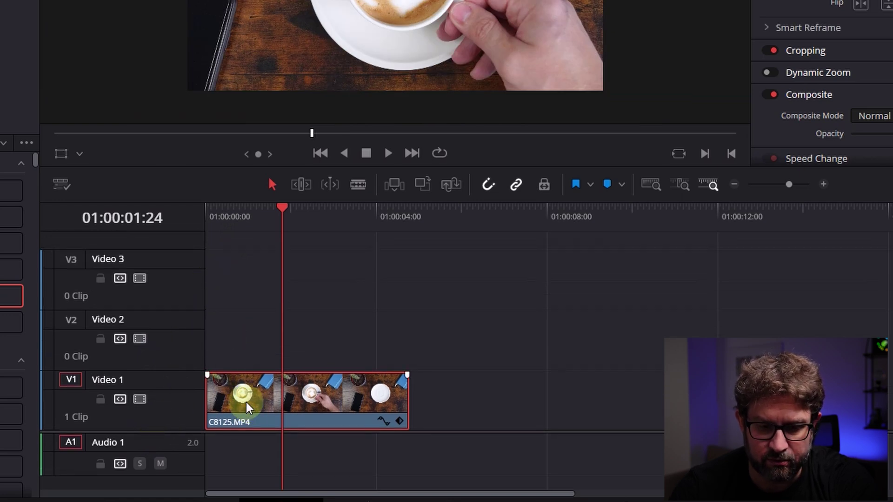
left_click(484, 217)
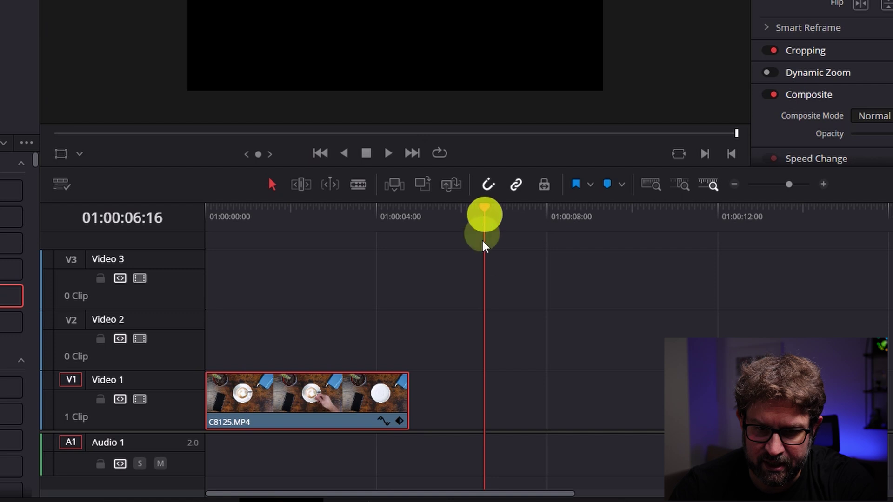
key("ctrl+v")
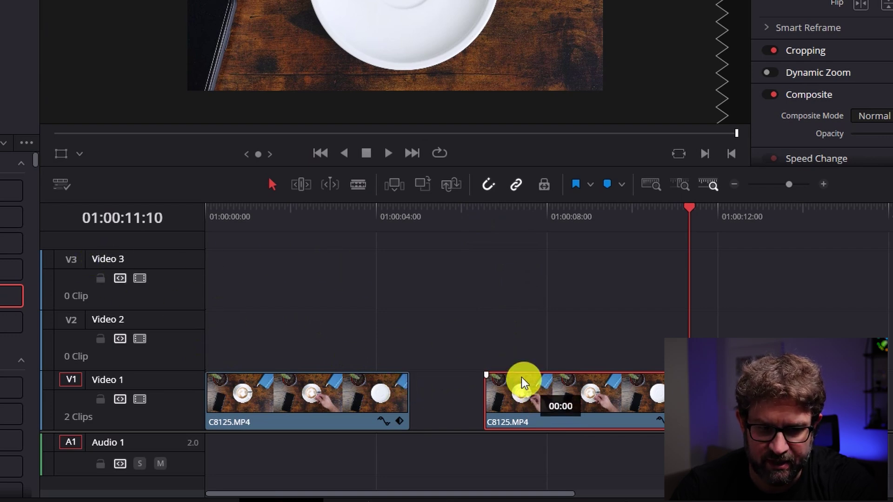
left_click_drag(524, 384, 232, 270)
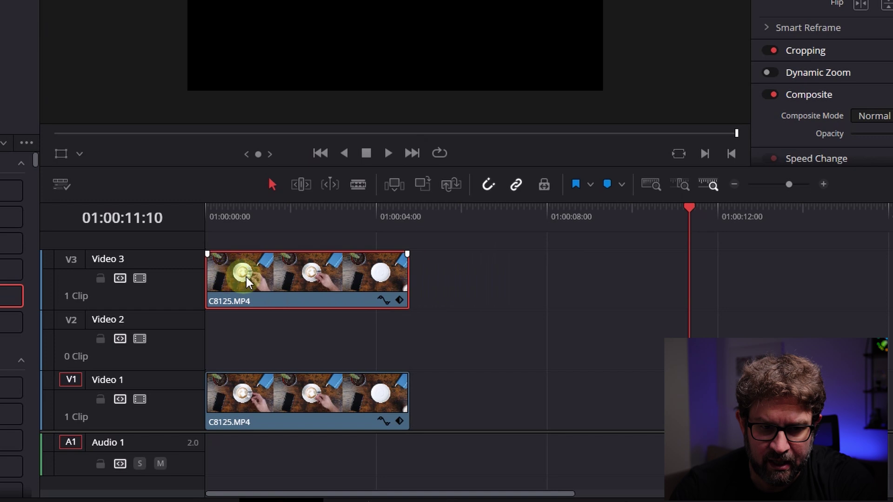
Step: Scrub the original clip to preview the cup's movement, then drop the Text title onto Video 2
left_click(309, 390)
left_click(318, 217)
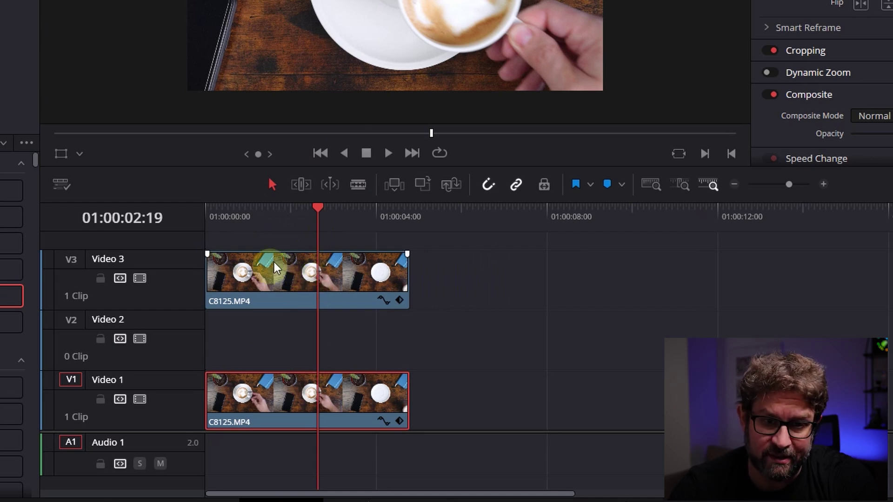
mouse_move(318, 212)
left_mouse_down()
mouse_move(356, 212)
mouse_move(317, 212)
left_mouse_up()
left_click_drag(313, 397, 219, 417)
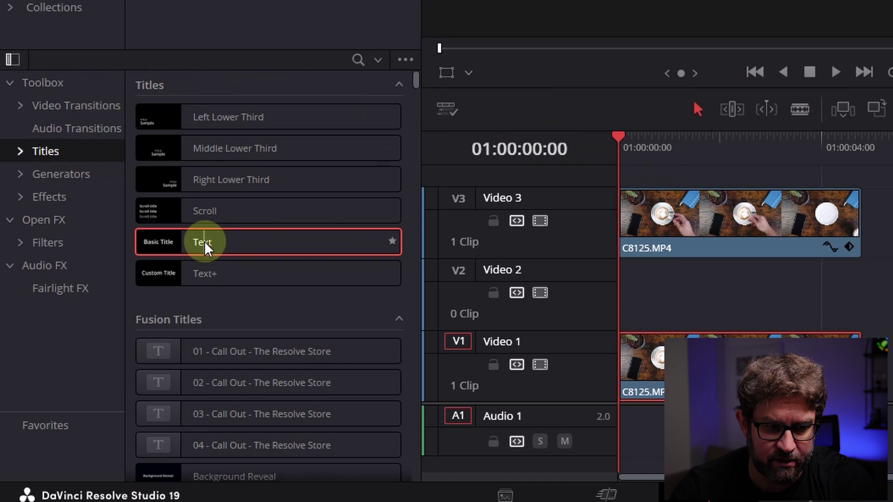
left_click_drag(204, 249, 624, 299)
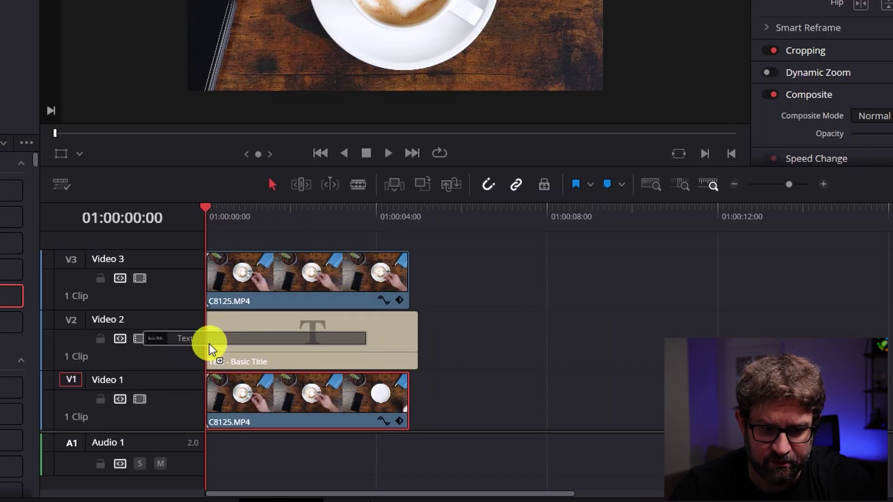
Step: Trim the Video 2 Text title to end with the coffee clips at 01:00:04:24
left_click_drag(209, 344, 209, 344)
left_click(268, 340)
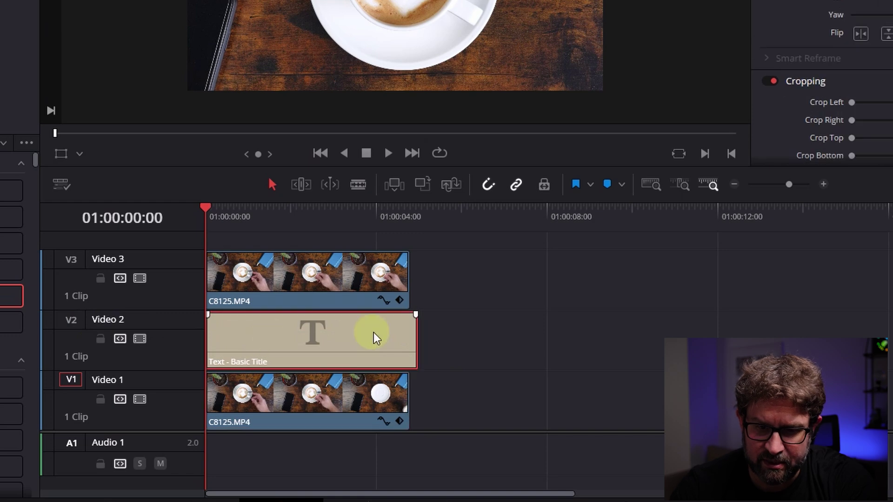
left_click_drag(415, 336, 404, 336)
left_click_drag(398, 229, 159, 219)
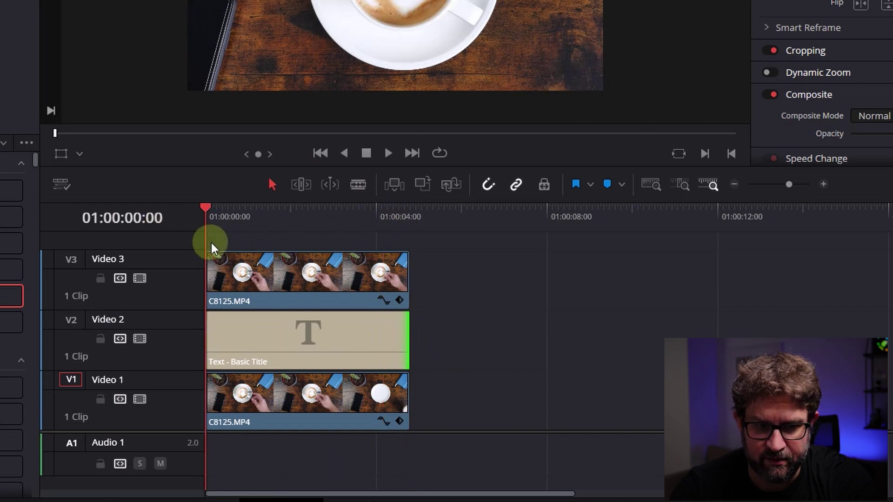
left_click(490, 315)
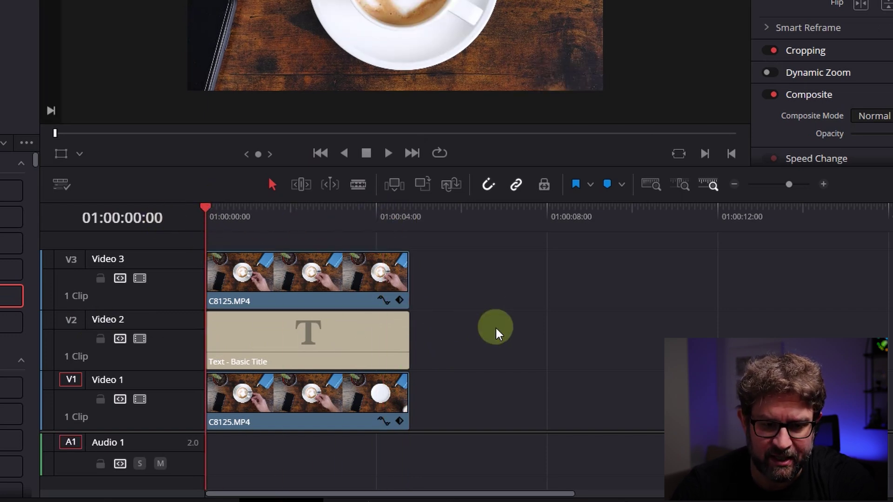
left_click(258, 343)
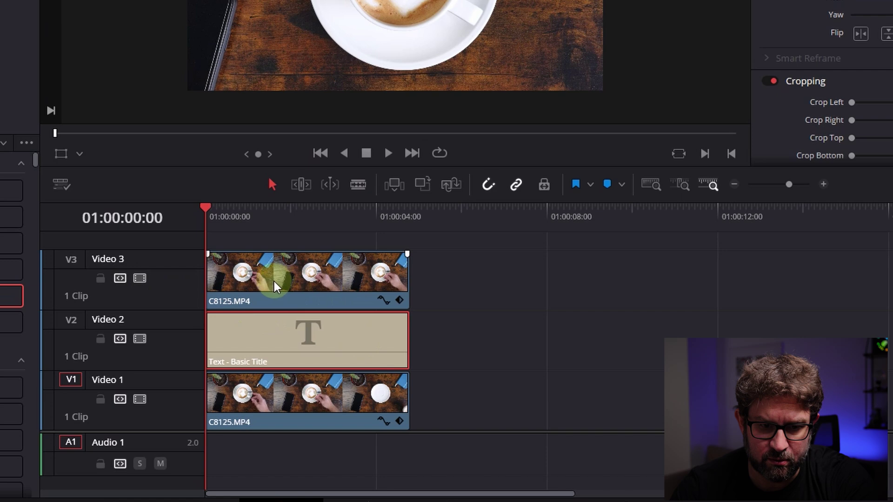
Step: Disable the Video 3 coffee copy with D, then select the title clip for editing
left_click(311, 286)
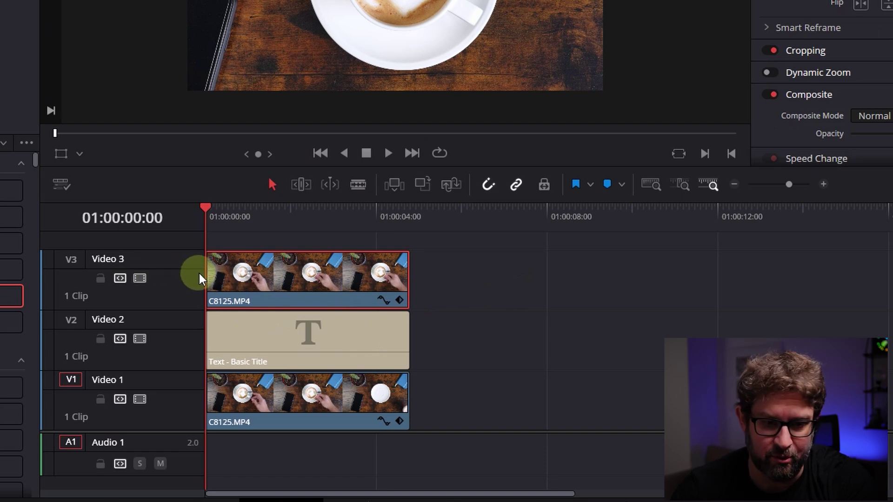
key("d")
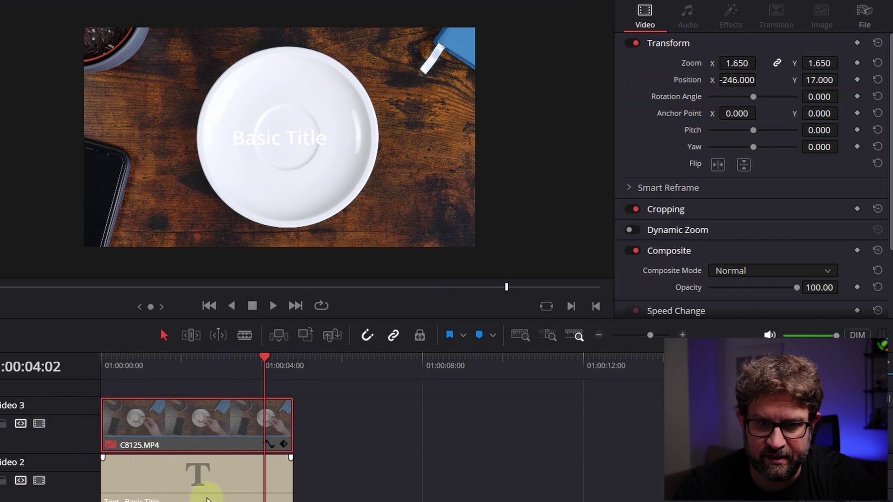
left_click(205, 491)
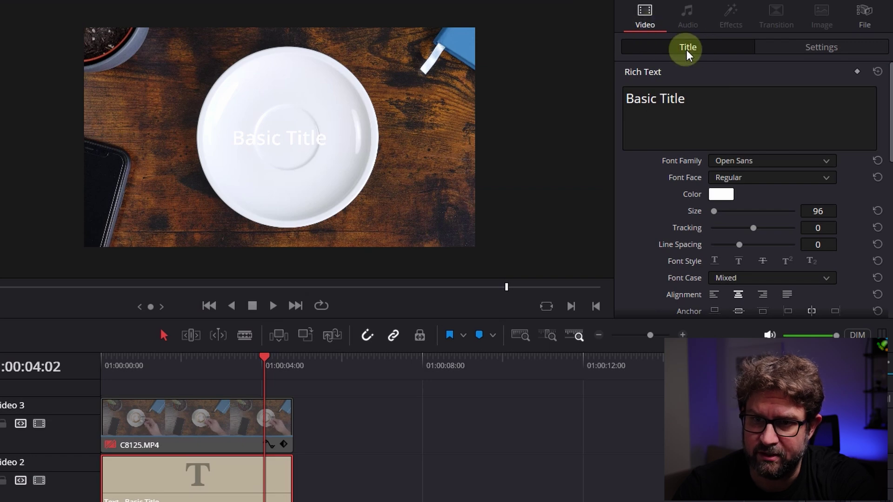
Step: Replace the title text with 'Good Morning' and colour it lavender #aaaaff
triple_click(667, 95)
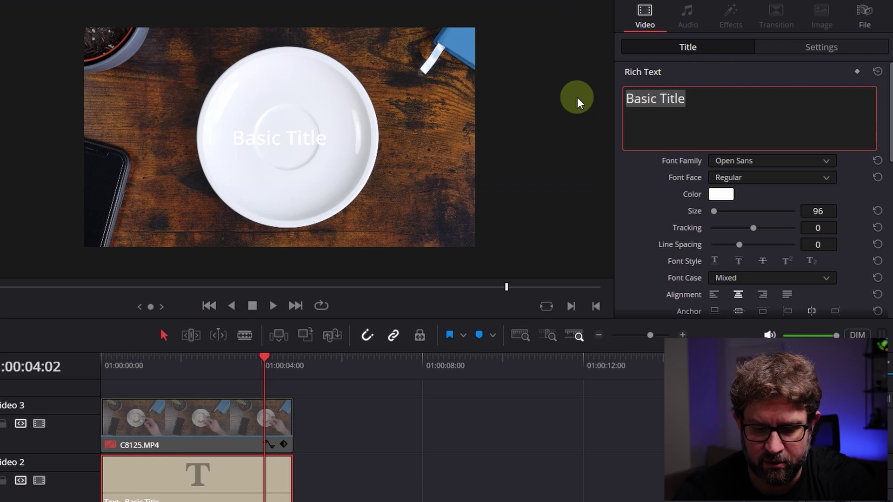
type("Good")
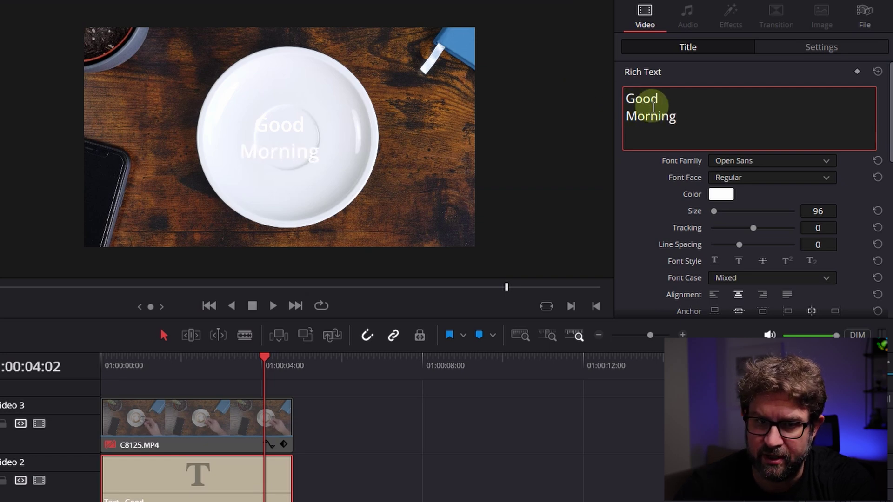
left_click(721, 194)
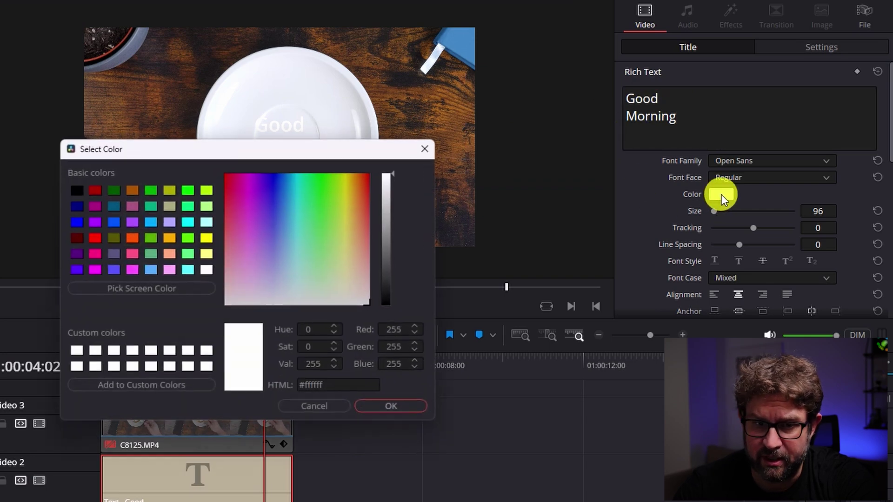
left_click(169, 221)
left_click(393, 407)
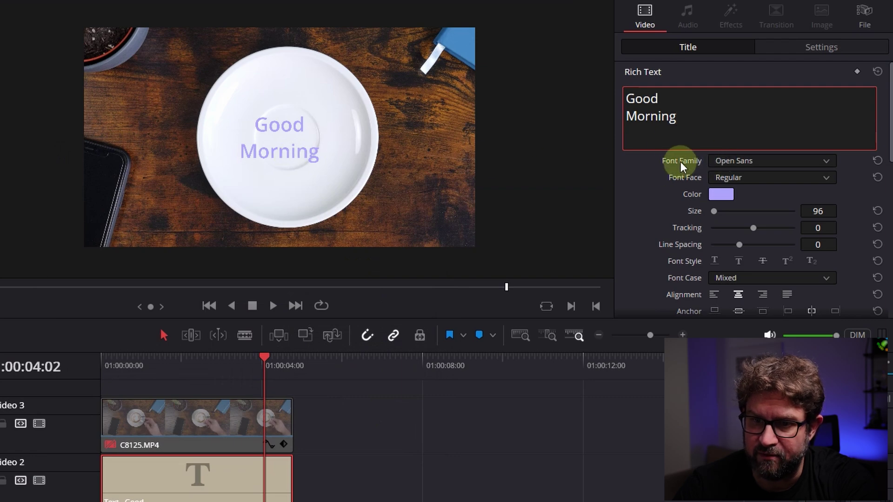
Step: Set the title's font family to Bauhaus 93
left_click(803, 163)
key("Down")
key("Down")
key("Down")
key("Down")
key("Down")
key("Down")
key("Down")
key("Down")
key("Down")
key("Down")
key("Down")
key("Down")
key("Down")
key("Down")
key("Down")
key("Down")
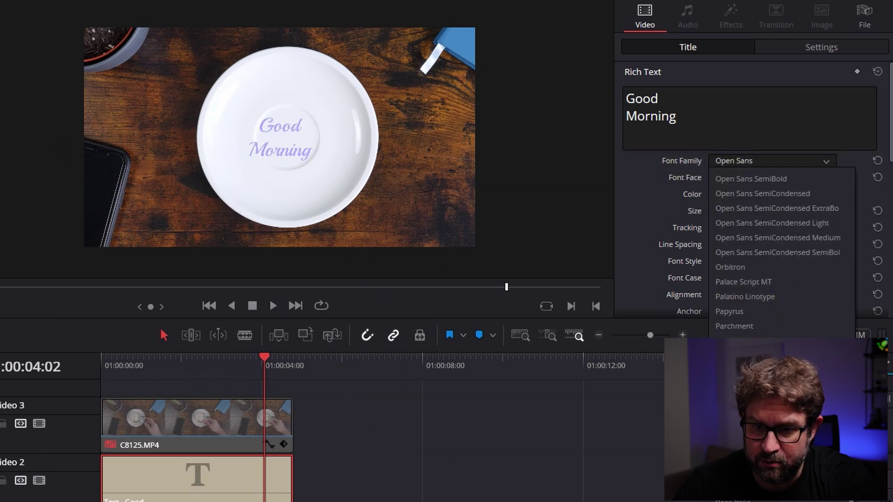
key("Down")
key("Down")
key("Down")
key("Down")
key("Down")
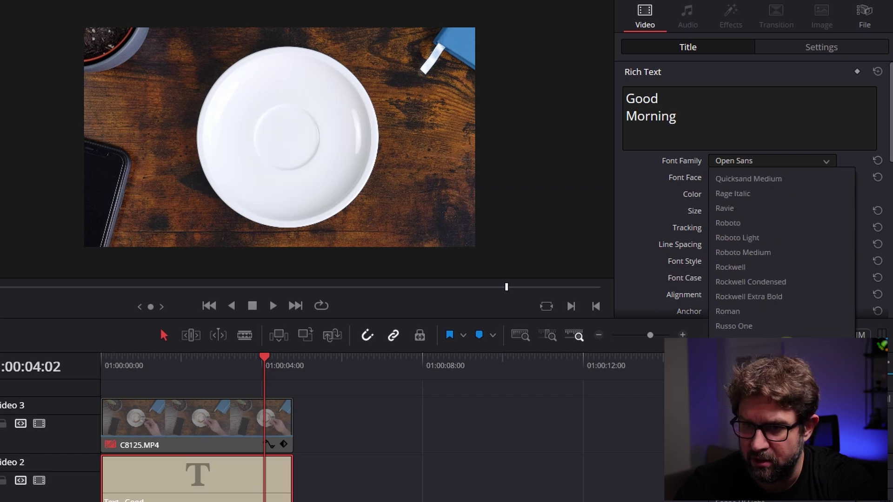
key("Down")
key("Down")
key("Down")
key("Down")
key("Down")
key("Down")
key("Down")
key("Down")
key("Down")
key("Down")
key("Down")
key("Down")
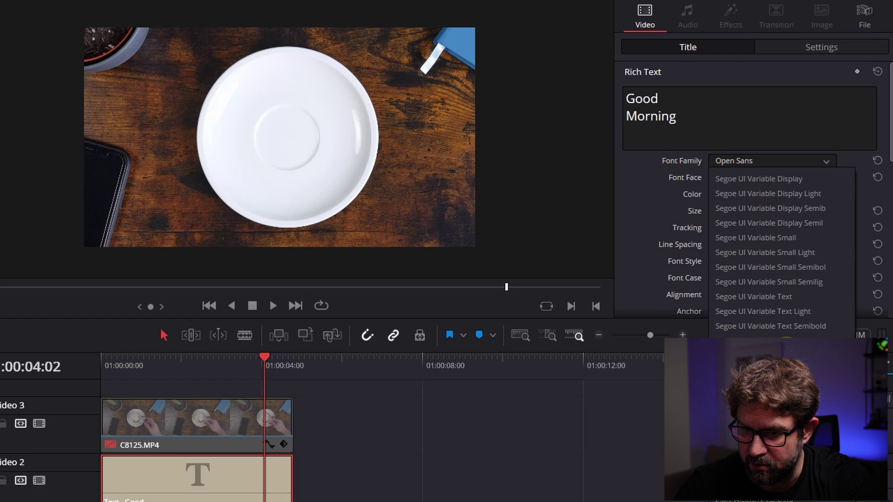
type("bau")
key("Return")
left_click(513, 267)
left_click(817, 211)
Step: Shrink the title slightly and set its Y position to 1088
left_click_drag(817, 211, 810, 211)
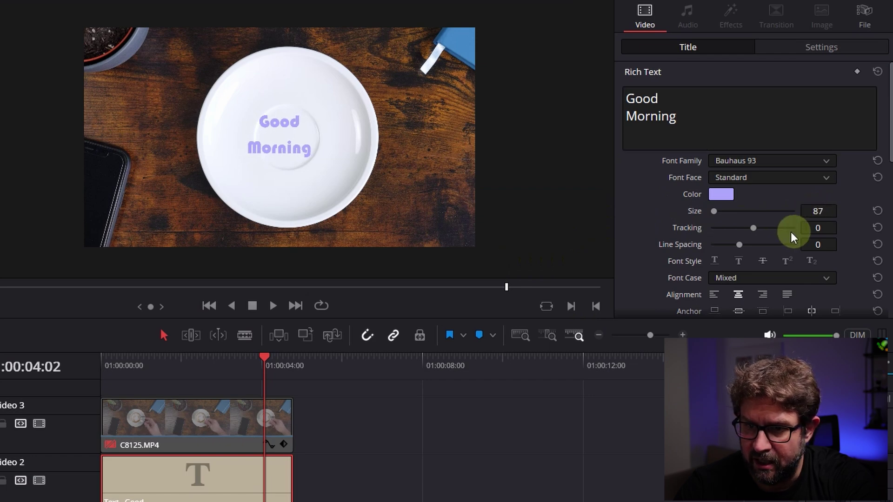
scroll(810, 211, "down", 4)
mouse_move(812, 208)
left_mouse_down()
mouse_move(847, 205)
mouse_move(799, 209)
left_mouse_up()
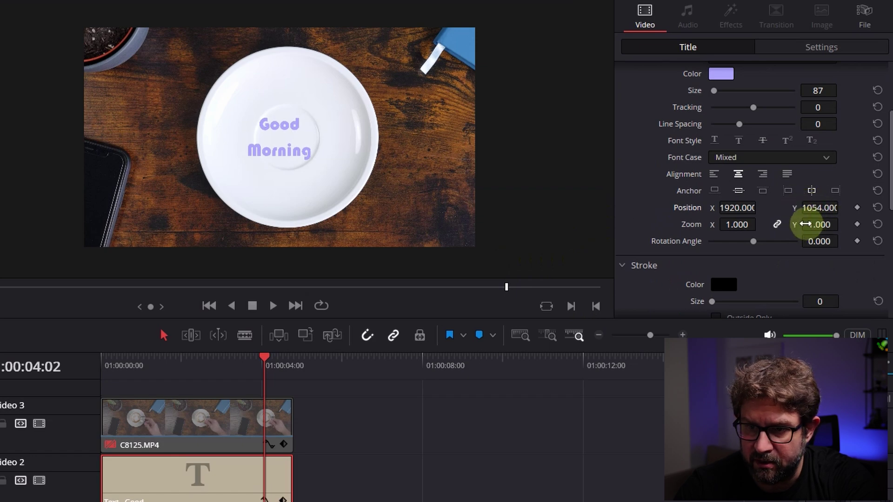
left_click_drag(734, 207, 805, 222)
scroll(713, 195, "down", 2)
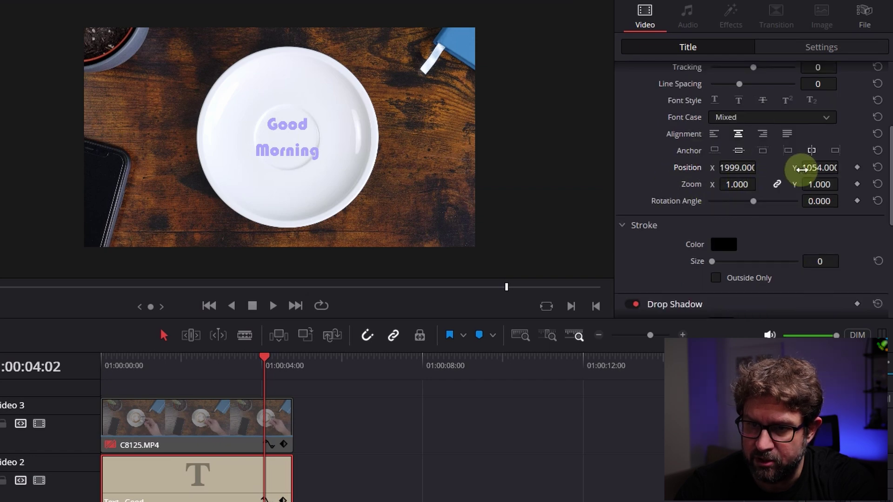
scroll(802, 169, "up", 6)
Step: Set tracking to -1 and line spacing to -41, and reduce the size to about 76
left_click_drag(830, 194, 788, 207)
left_click(817, 188)
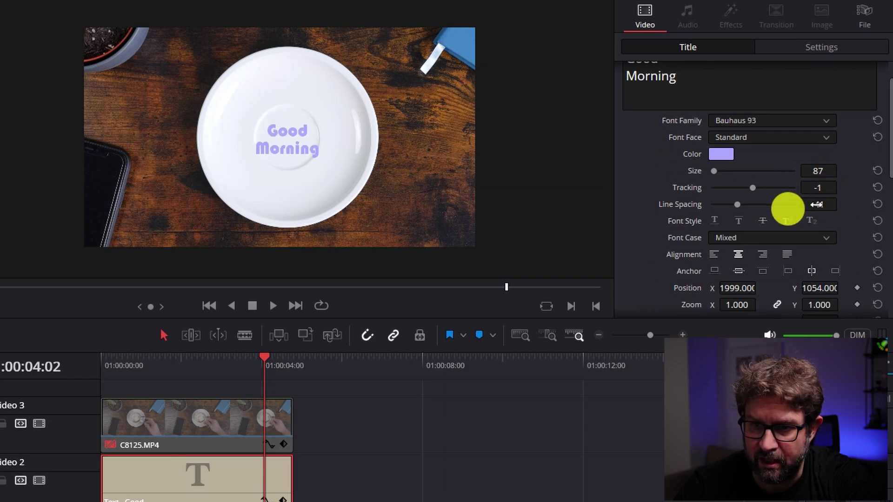
scroll(831, 223, "down", 1)
left_click_drag(817, 245, 837, 239)
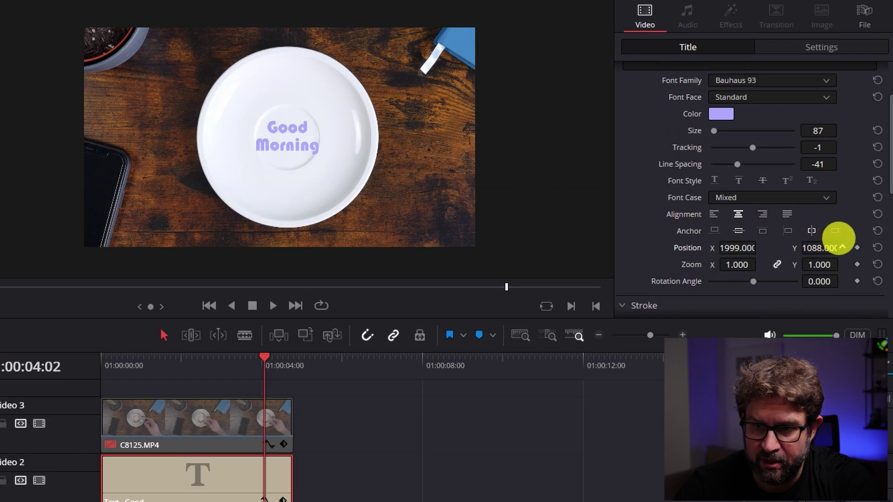
scroll(807, 179, "up", 1)
left_click_drag(816, 173, 810, 173)
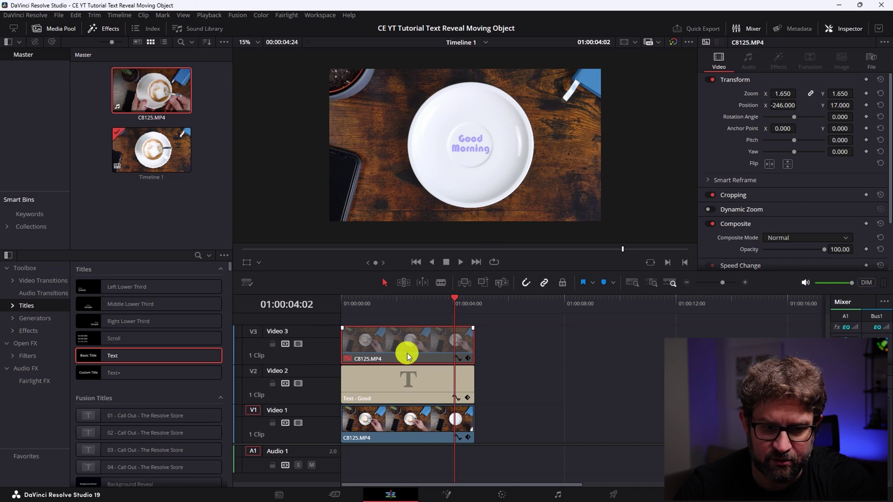
Step: Re-enable the Video 3 cup clip and grade it on the Color page from 01:00:00:00
key("d")
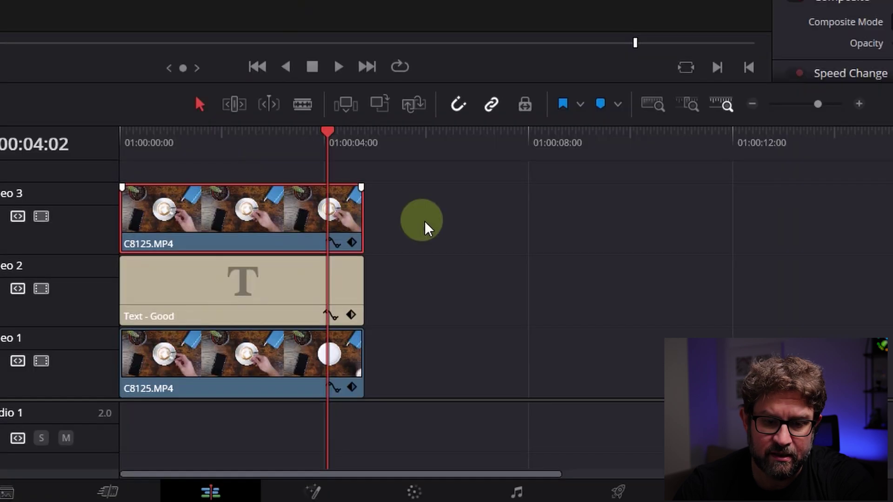
left_click(430, 493)
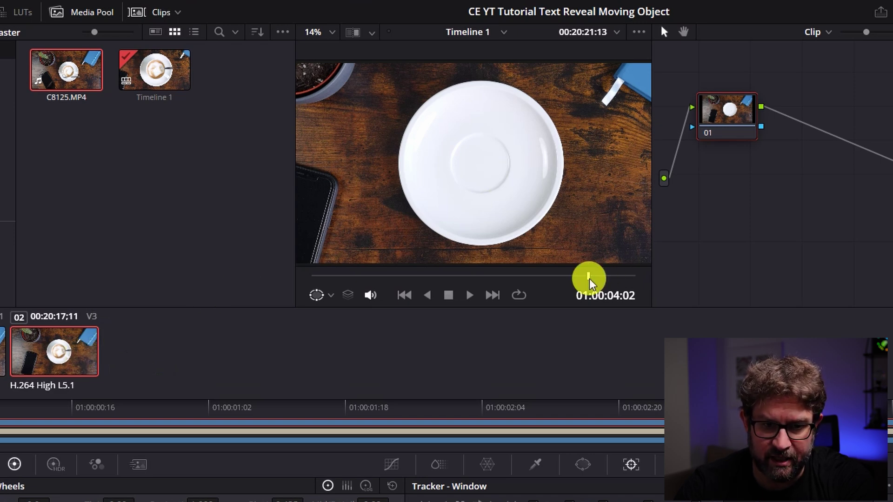
left_click_drag(588, 279, 300, 283)
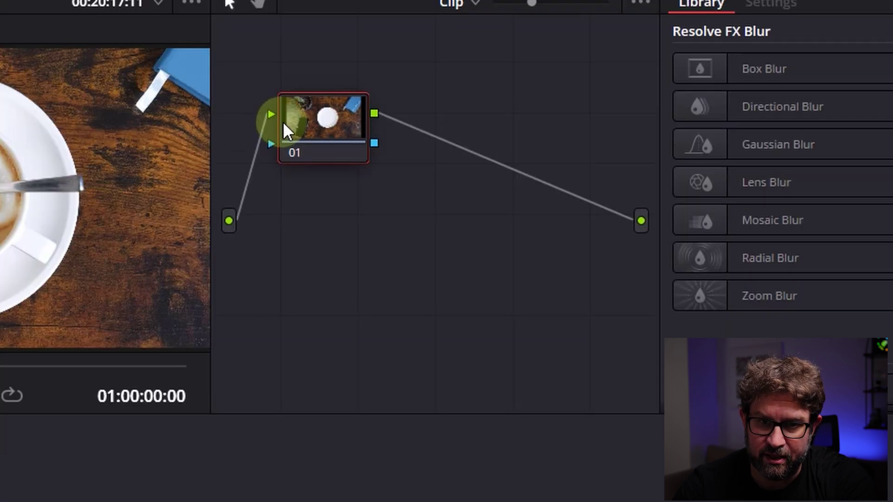
Step: Add an alpha output to the node graph and wire node 01's alpha into it
left_click_drag(702, 114, 765, 137)
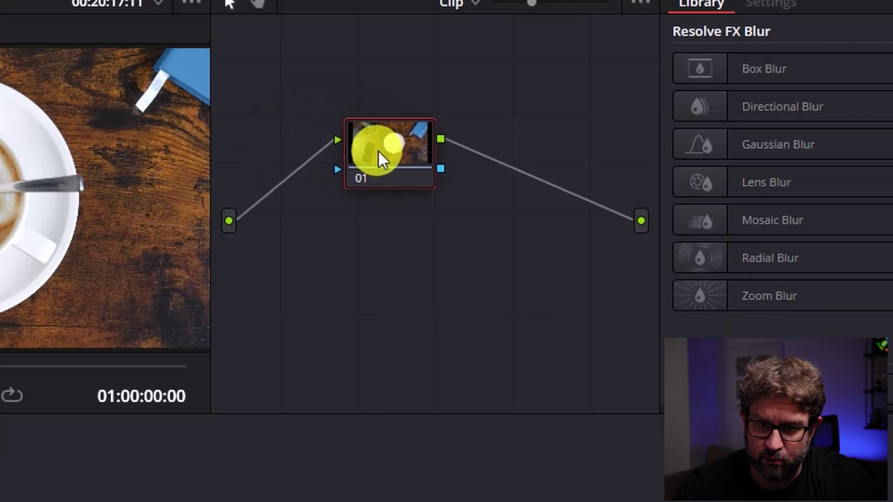
left_click_drag(378, 149, 366, 156)
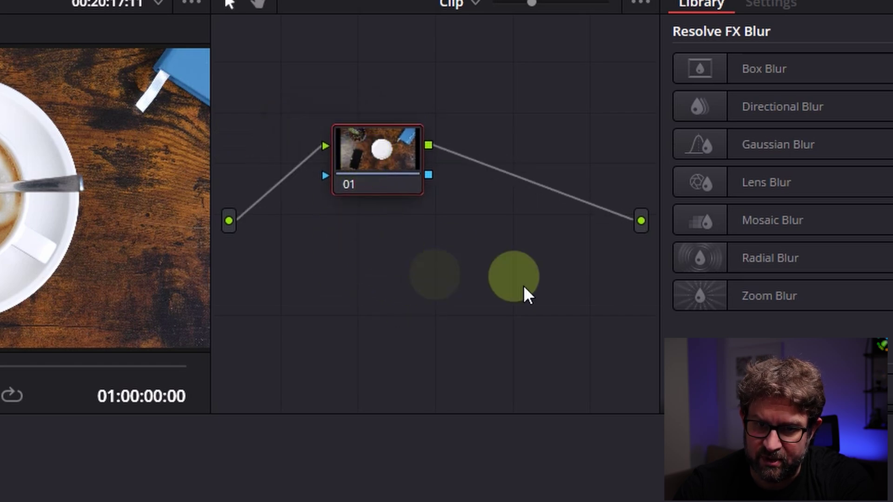
right_click(427, 262)
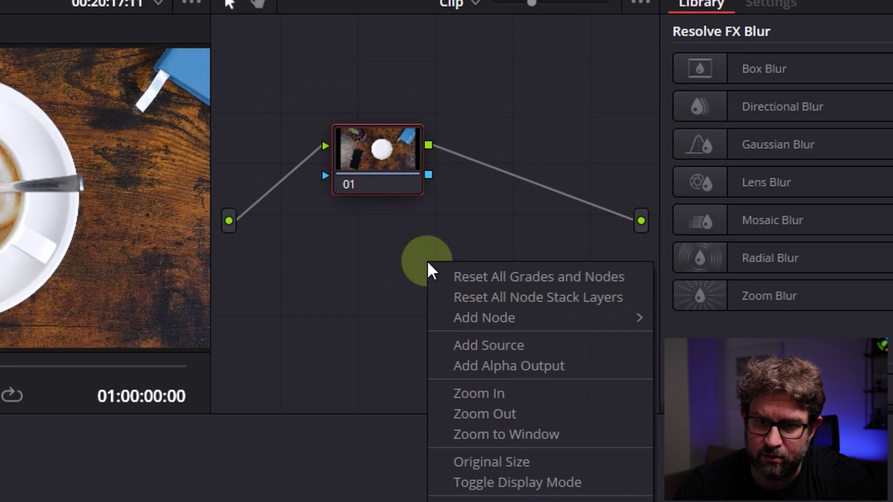
left_click(512, 365)
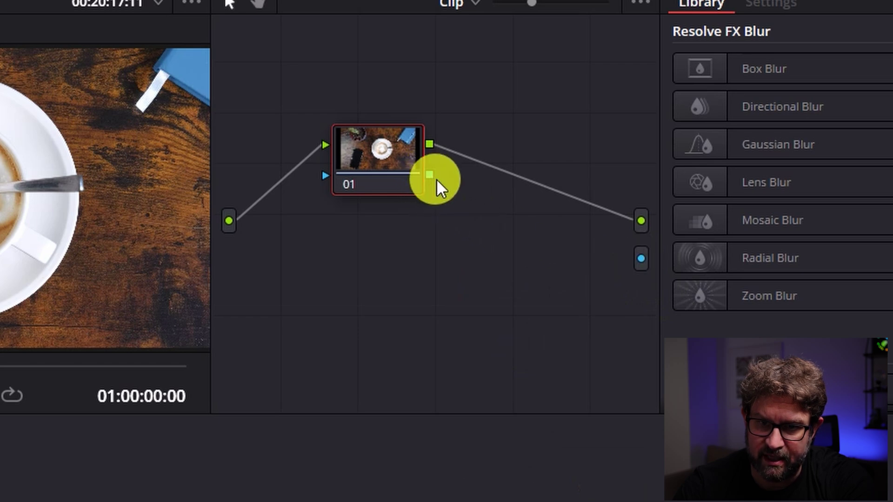
left_click_drag(642, 258, 642, 258)
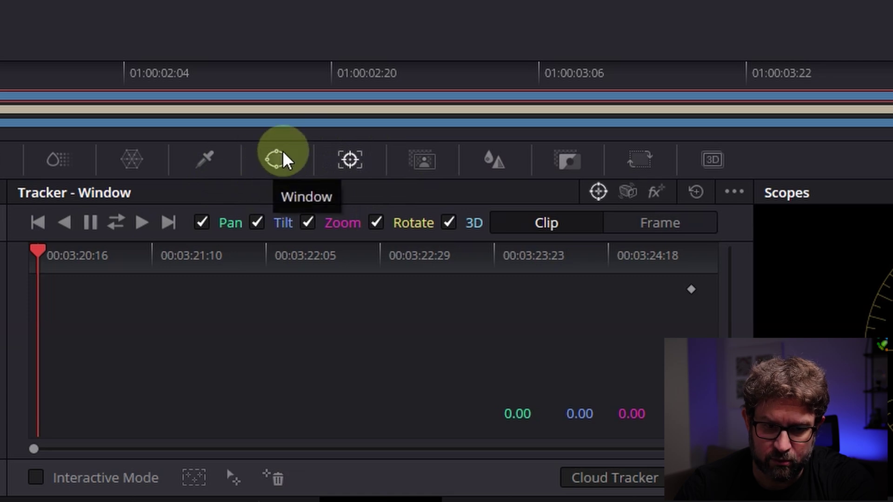
Step: Choose the Curve window and trace points along the cup's top rim and right side
left_click(280, 164)
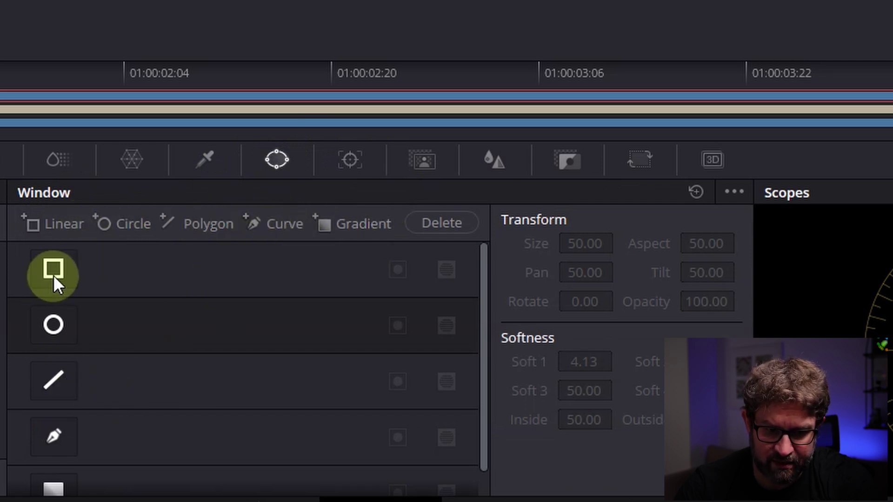
left_click(53, 447)
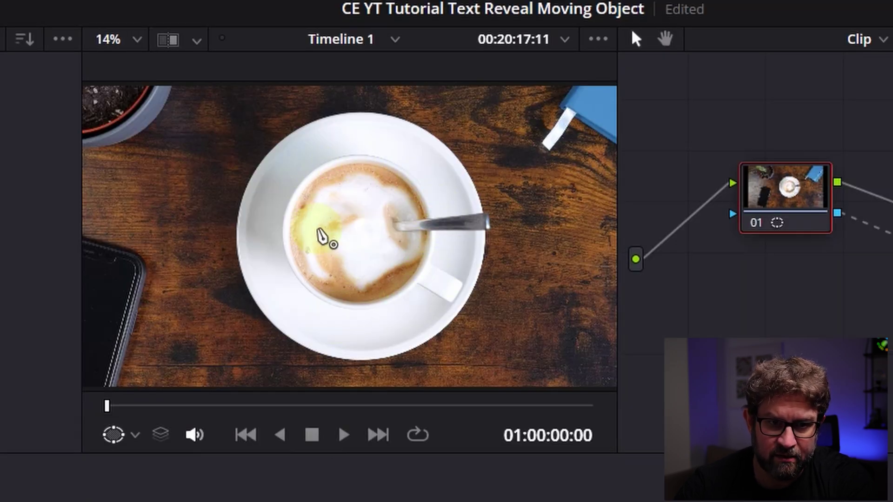
scroll(377, 284, "up", 2)
scroll(386, 284, "up", 5)
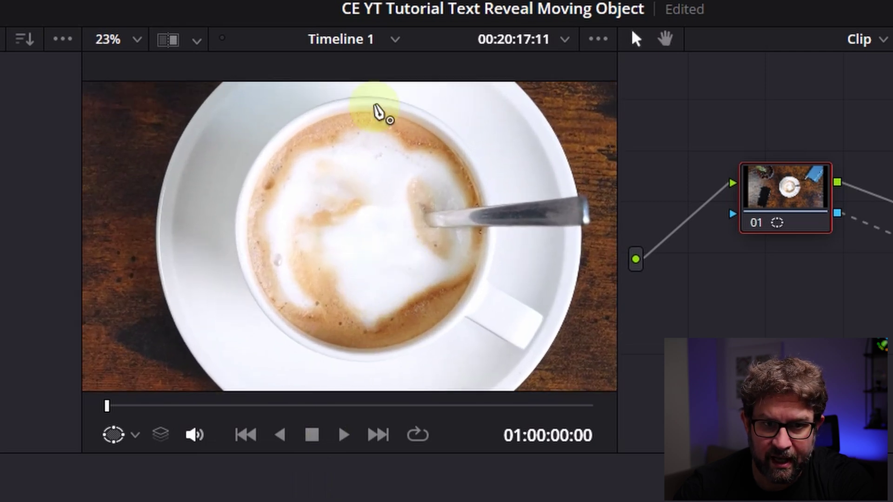
left_click(372, 104)
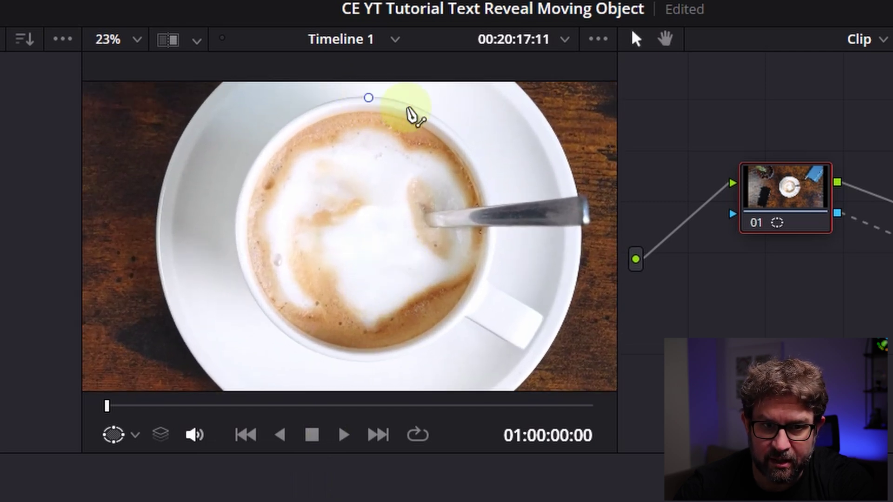
left_click(406, 104)
left_click(441, 124)
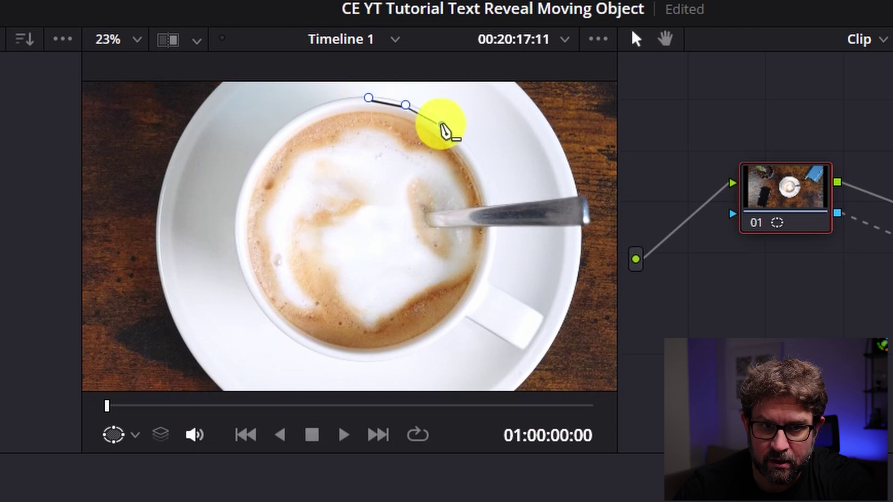
left_click(471, 154)
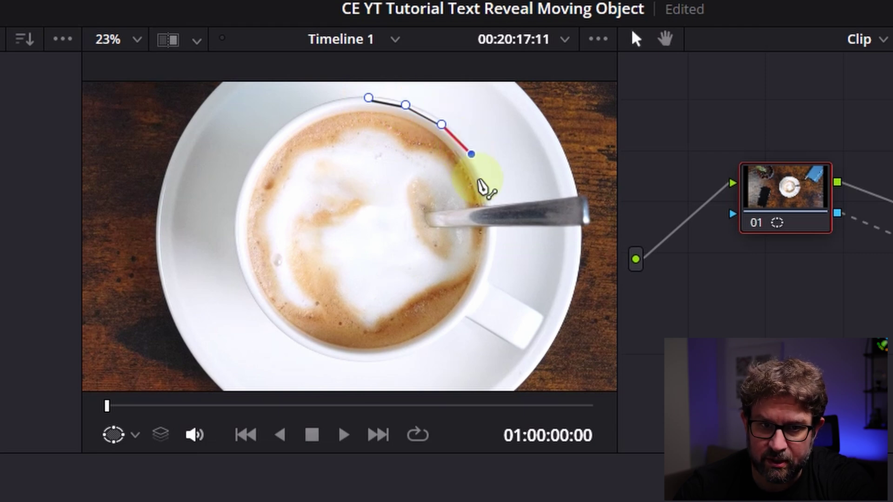
left_click(490, 191)
Step: Continue the curve around the cup's bottom and left side, closing it on the first point
left_click(494, 238)
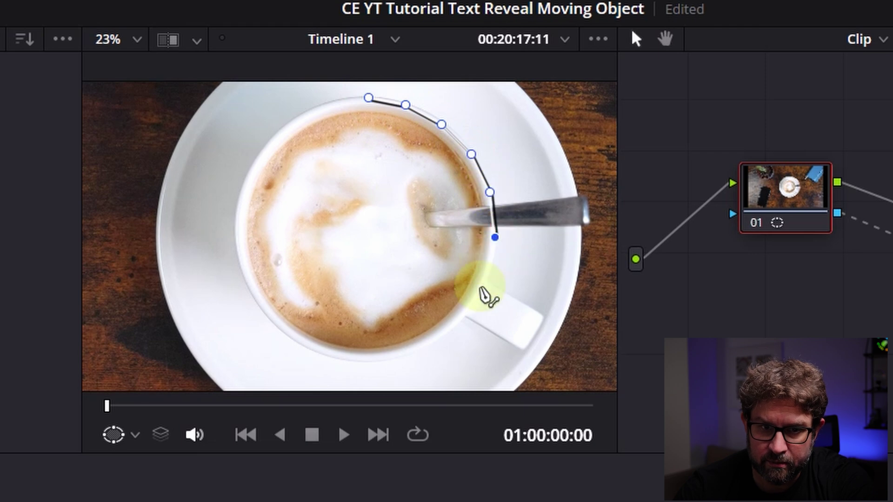
left_click(480, 287)
left_click(408, 357)
left_click(325, 356)
left_click(256, 299)
left_click(235, 241)
left_click(238, 198)
left_click(251, 164)
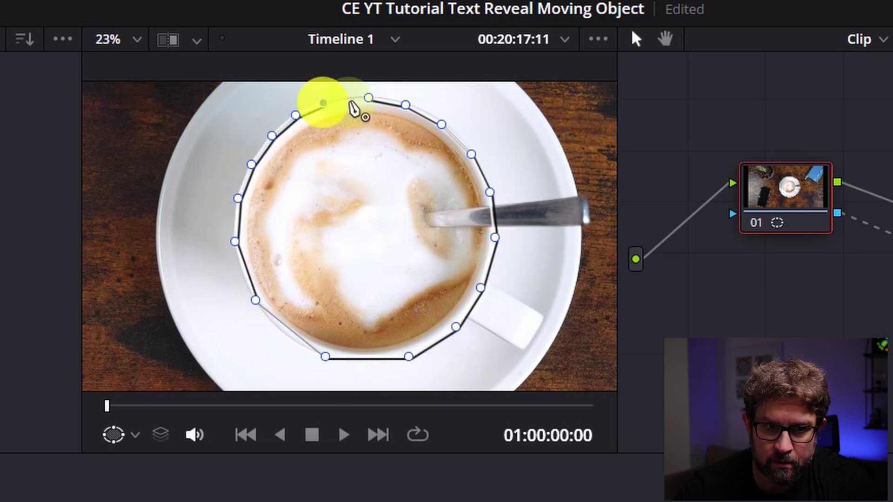
left_click(368, 97)
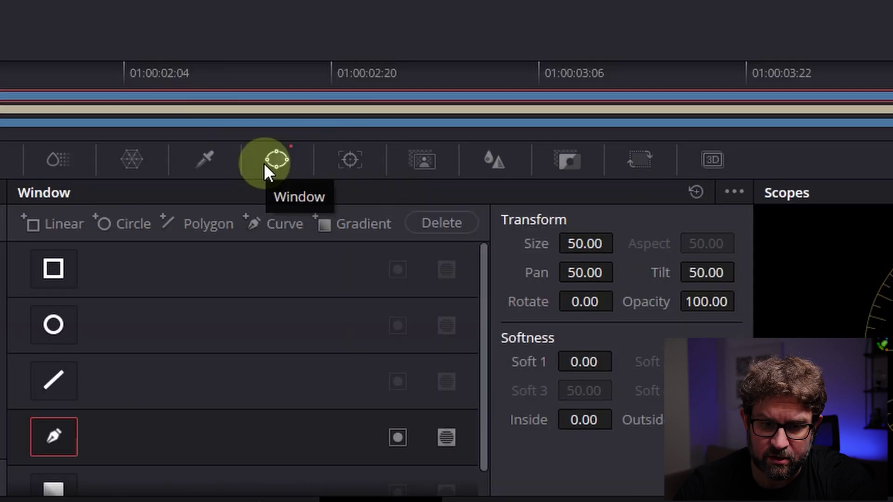
Step: Track the cup's Curve window forward and play back to confirm it follows the cup
left_click(354, 162)
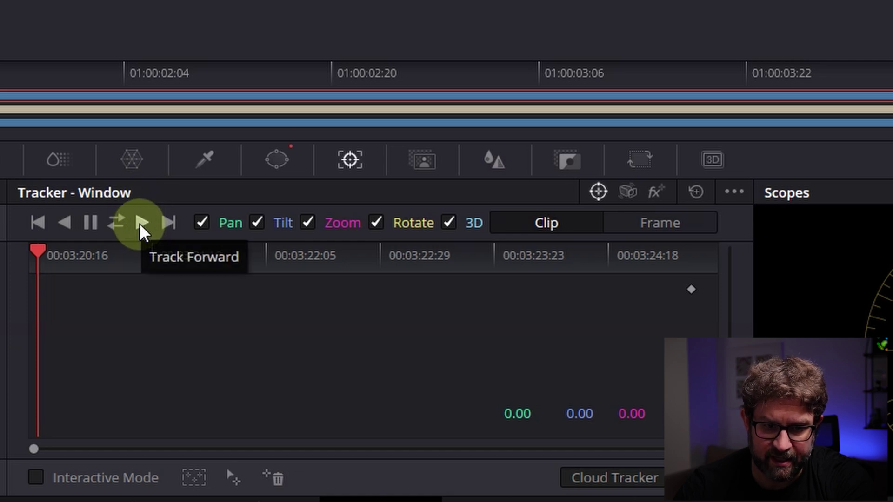
left_click(141, 225)
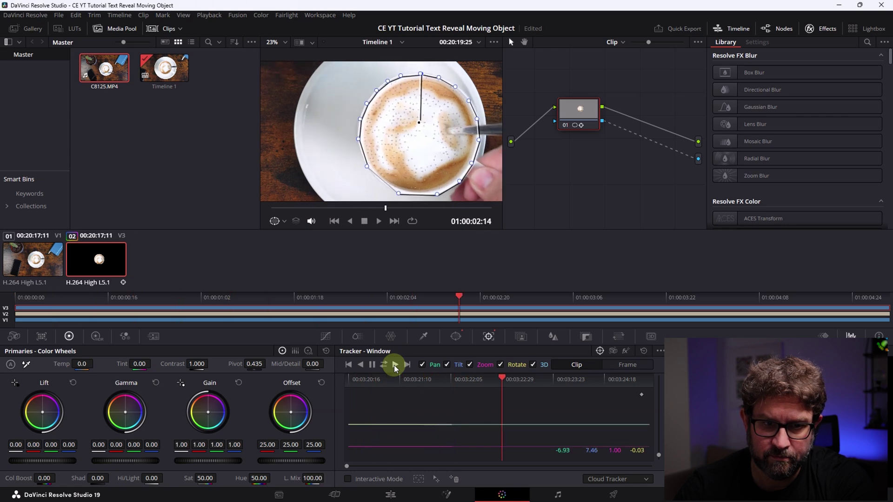
left_click(380, 222)
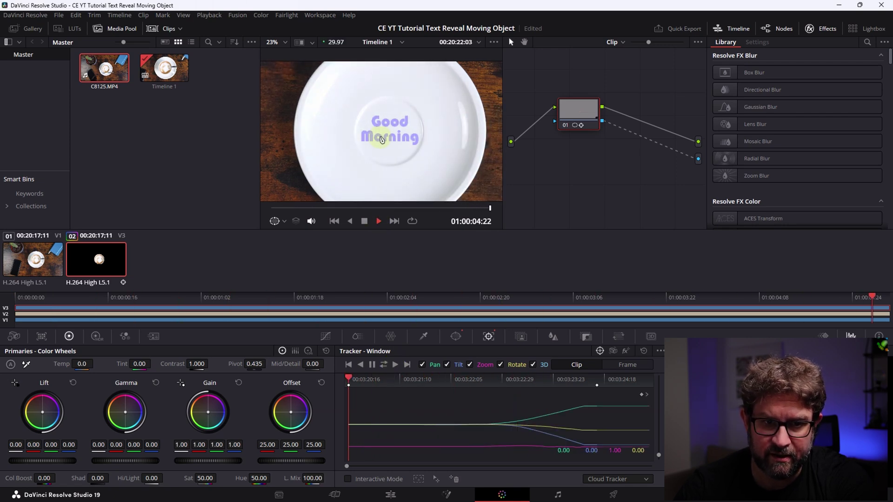
left_click(365, 221)
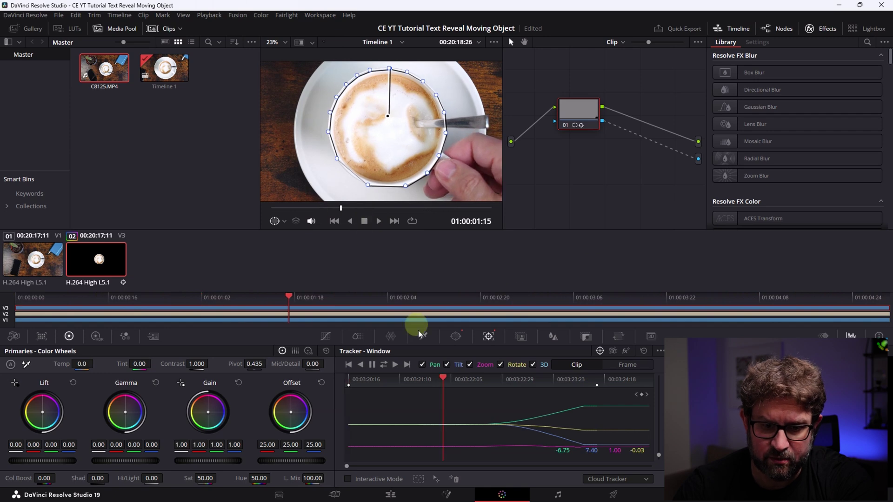
Step: Back on the Edit page, play the timeline to watch the cup reveal the lavender 'Good Morning' title
left_click(389, 495)
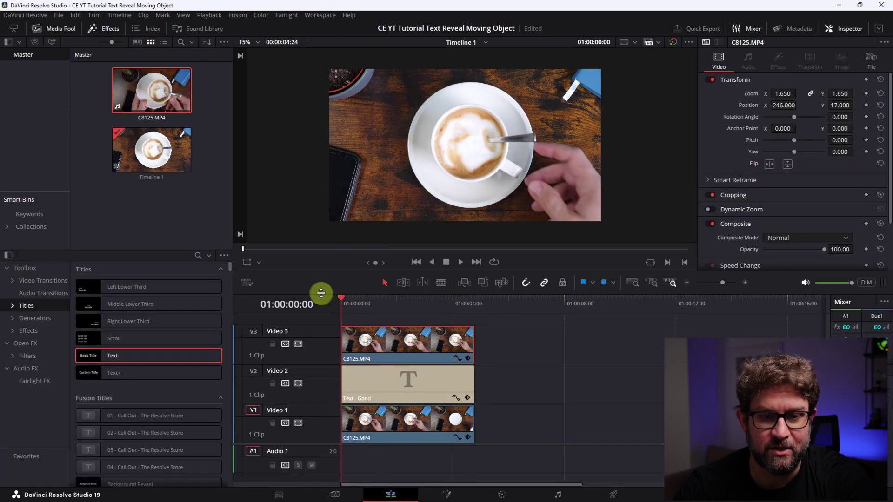
left_click(461, 263)
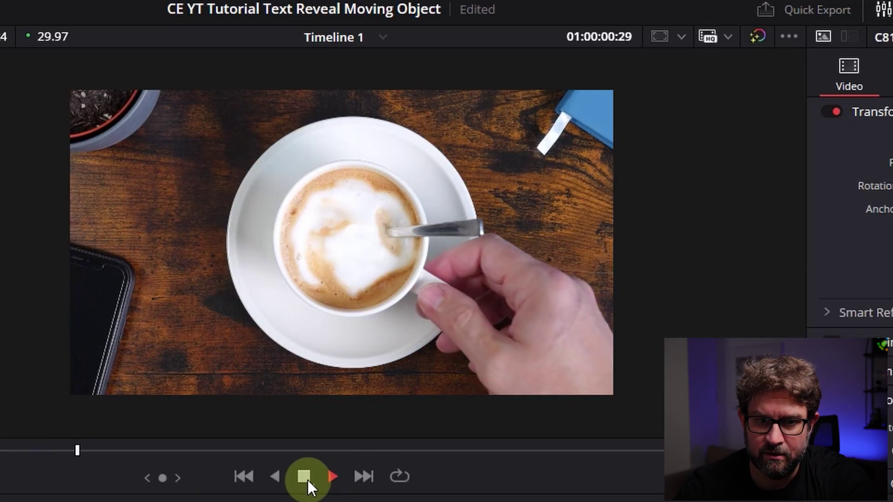